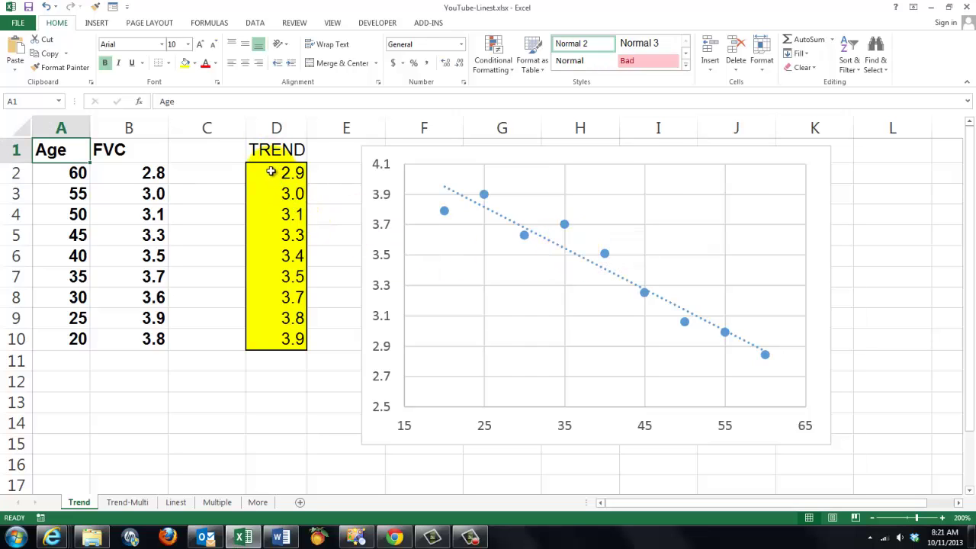
# Re-enter the TREND formula in D2:D10 as an array formula with known y's $B$2:$B$10 and known x's $A$2:$A$10
pyautogui.moveTo(269, 171); pyautogui.dragTo(271, 342)
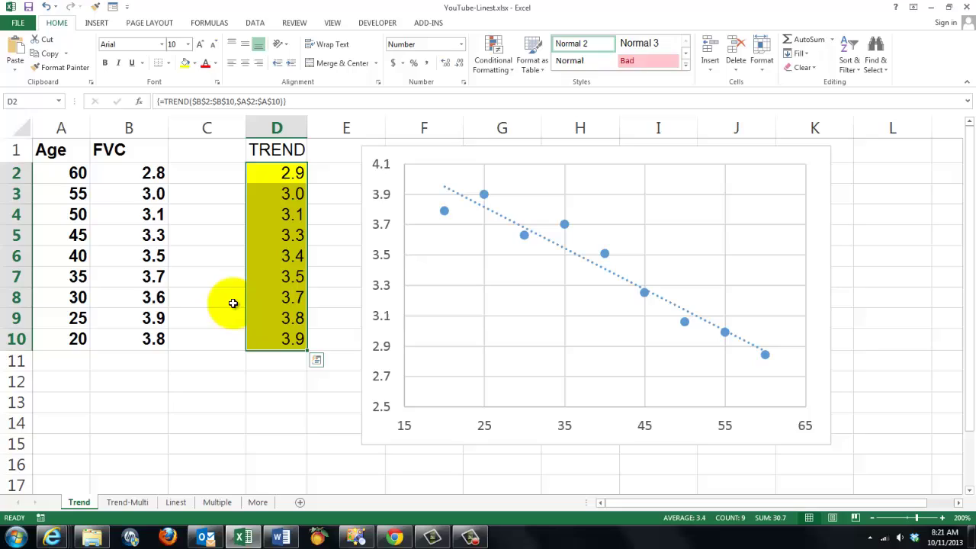
pyautogui.click(139, 101)
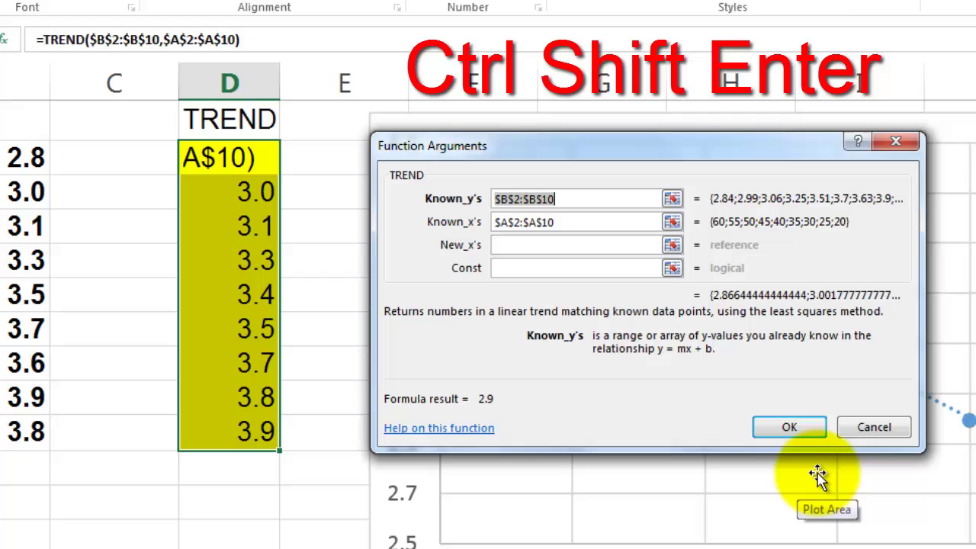
pyautogui.hotkey('ctrl', 'shift', 'Return')
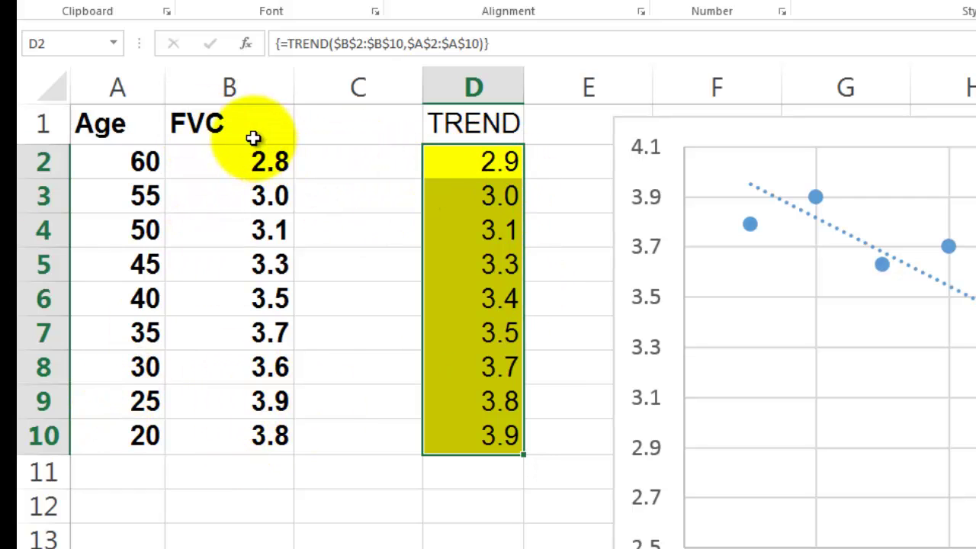
# Examine the FVC and TREND columns, and the Age, Height and Weight columns on the Trend-Multi sheet
pyautogui.click(248, 103)
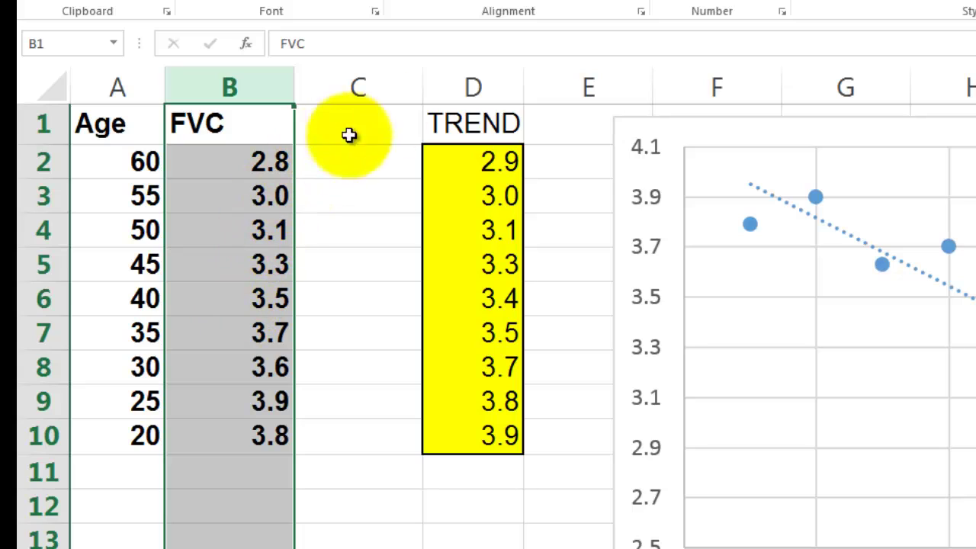
pyautogui.click(480, 82)
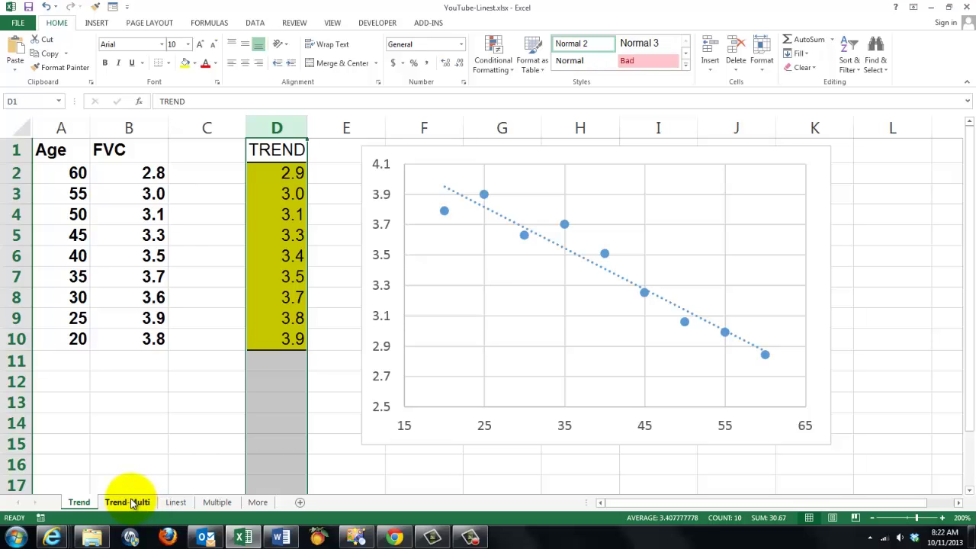
pyautogui.click(130, 502)
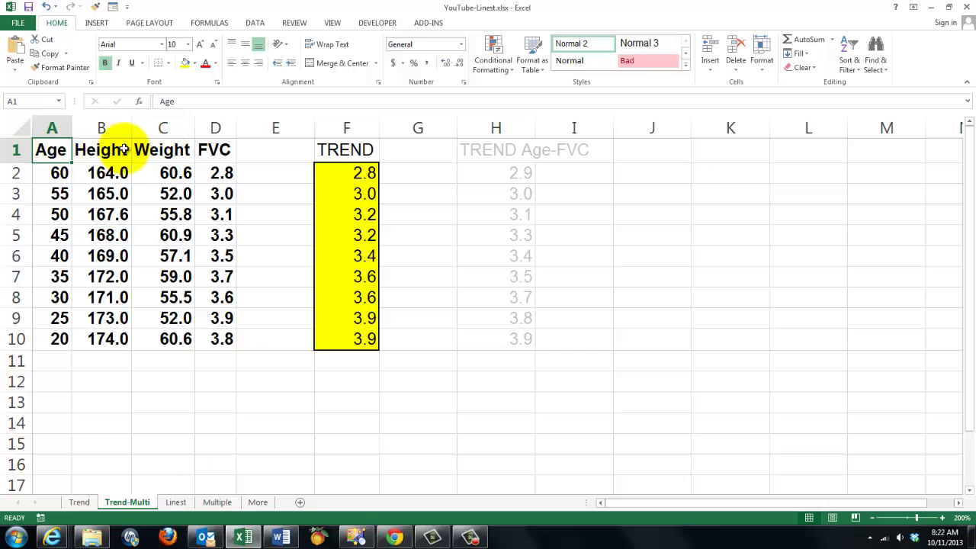
pyautogui.moveTo(53, 127); pyautogui.dragTo(162, 128)
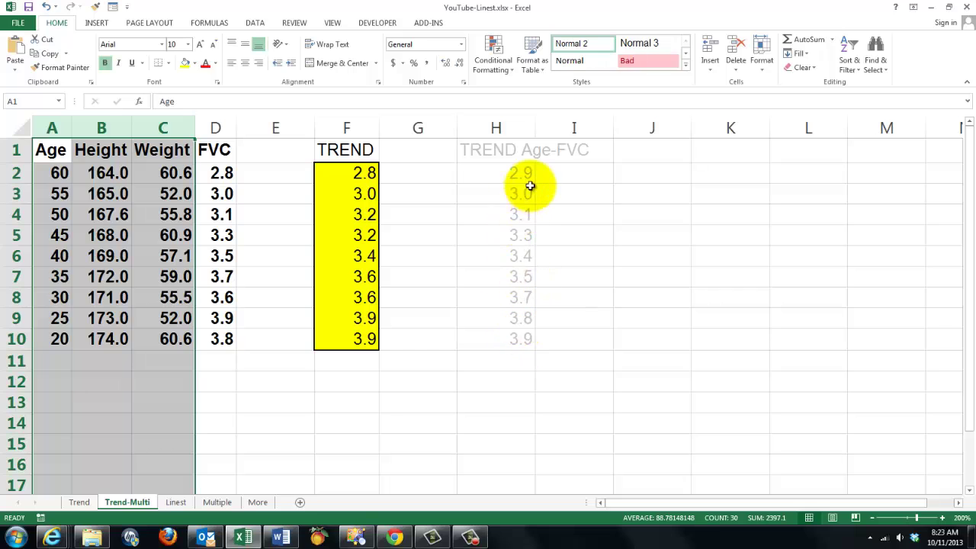
# Check the function arguments of the TREND array formula in F2:F10 on the Trend-Multi sheet
pyautogui.click(345, 169)
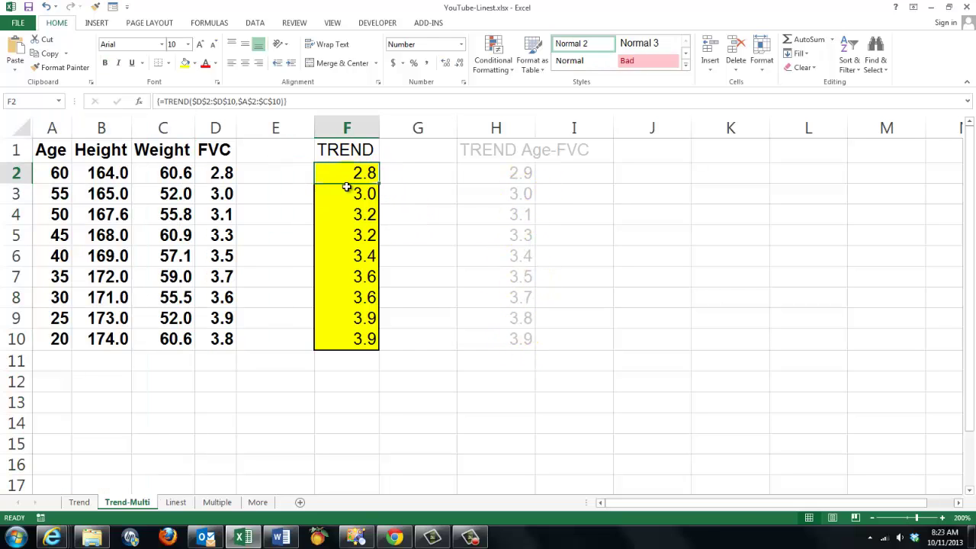
pyautogui.moveTo(346, 187); pyautogui.dragTo(364, 338)
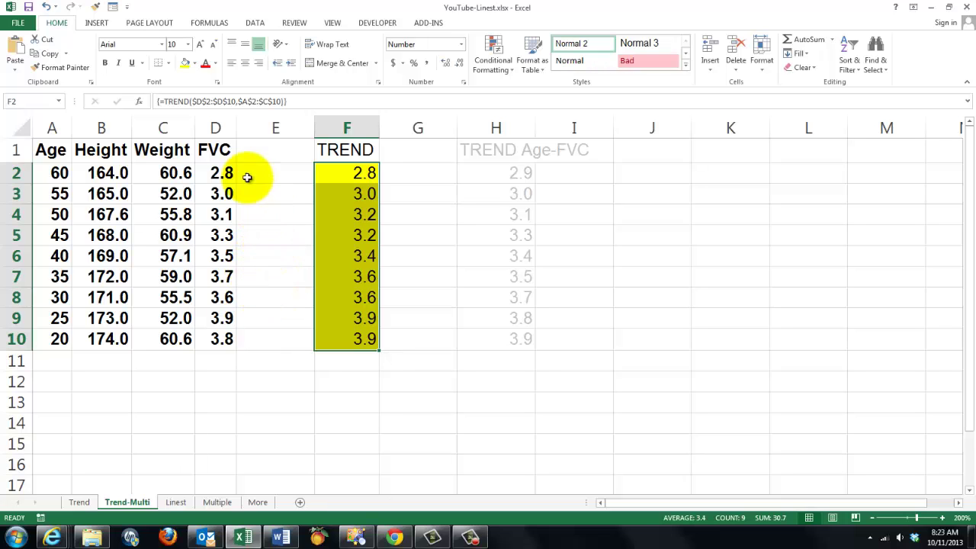
pyautogui.click(140, 101)
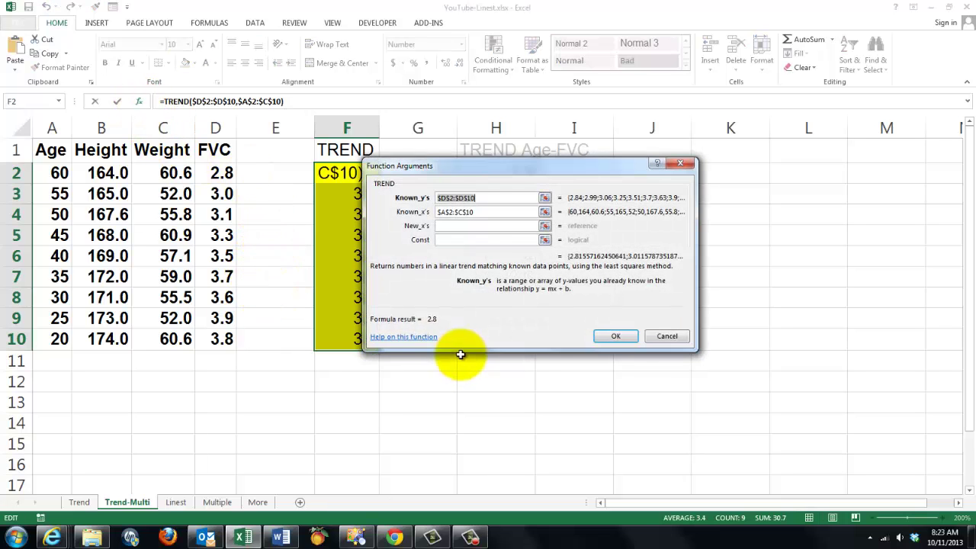
pyautogui.moveTo(455, 166); pyautogui.dragTo(512, 165)
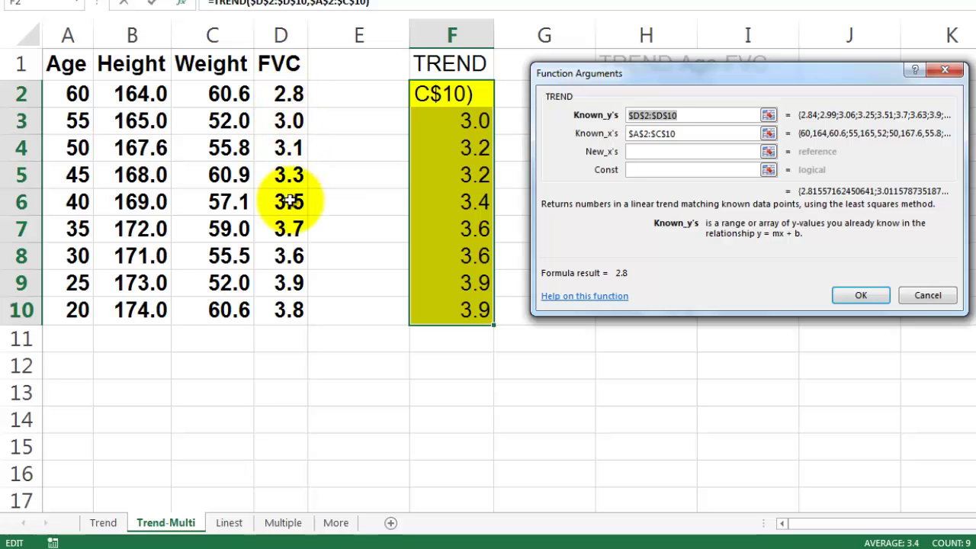
pyautogui.hotkey('ctrl', 'shift', 'Return')
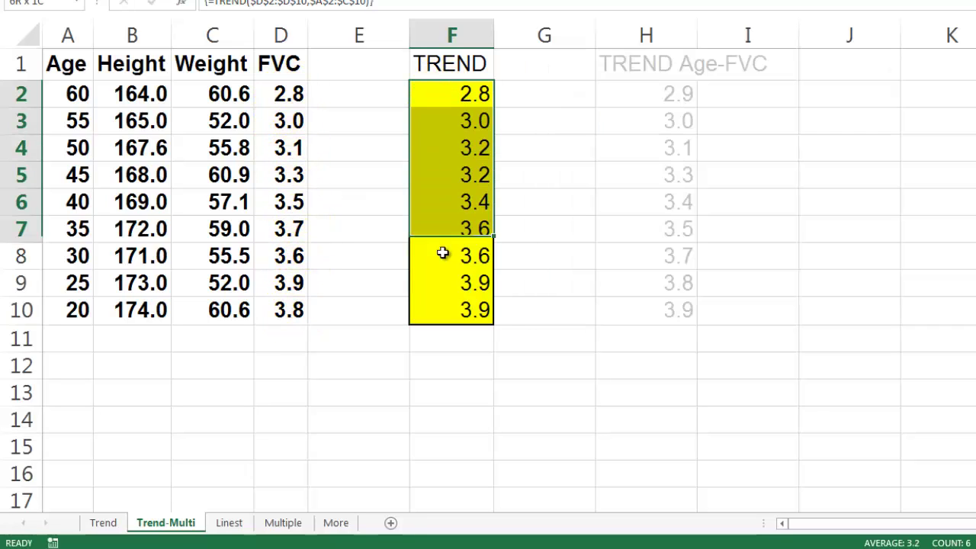
# Set the known x's of the TREND formula in F2:F10 to A2:C10 and enter it as an array formula
pyautogui.click(183, 6)
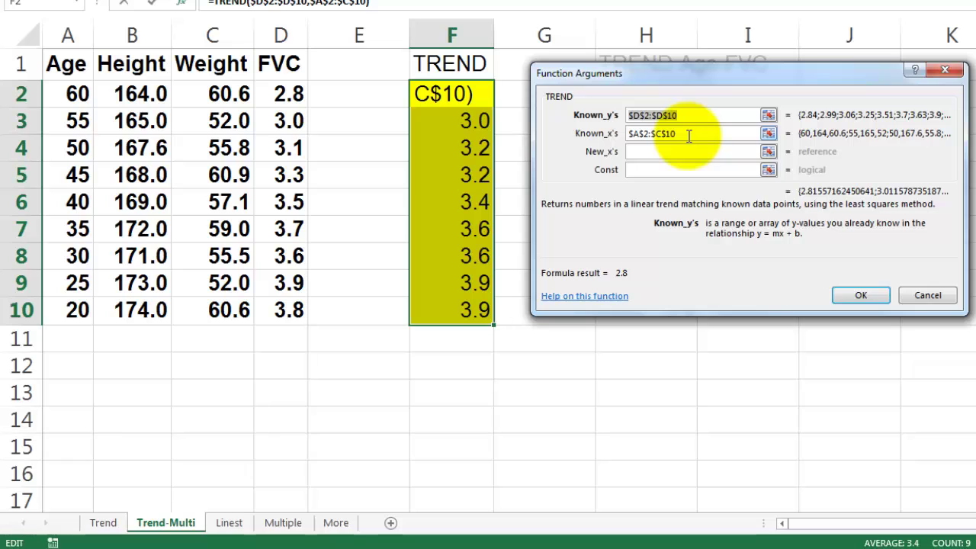
pyautogui.moveTo(689, 135); pyautogui.dragTo(623, 132)
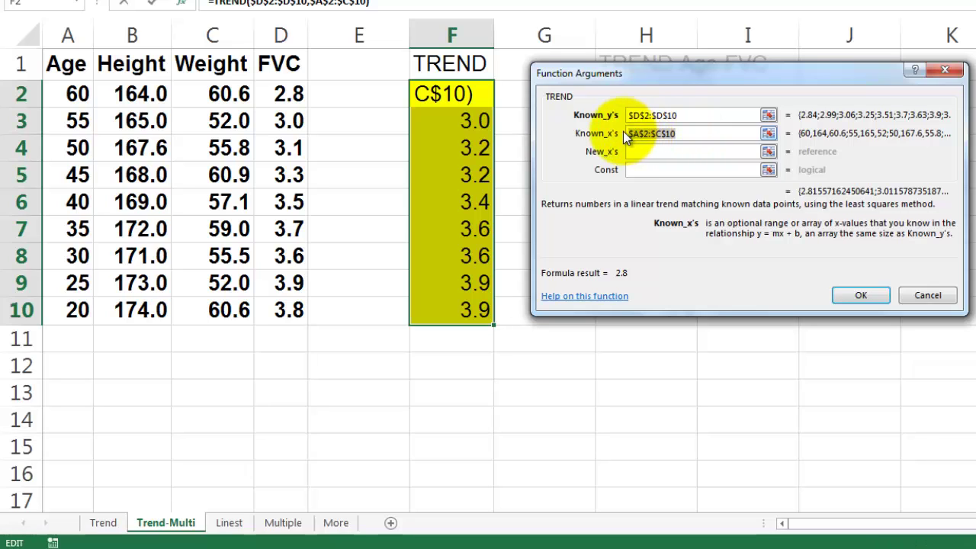
pyautogui.click(68, 96)
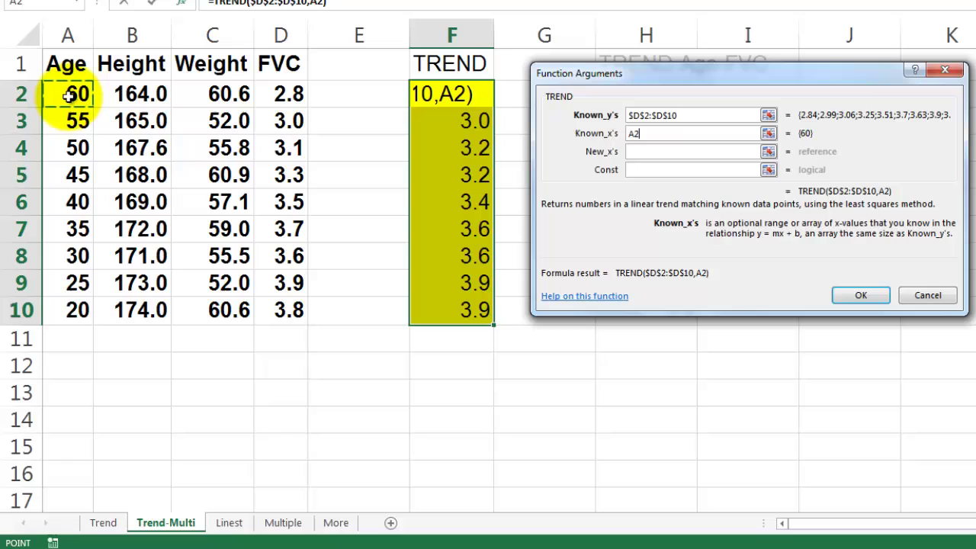
pyautogui.hotkey('ctrl', 'shift', 'Down')
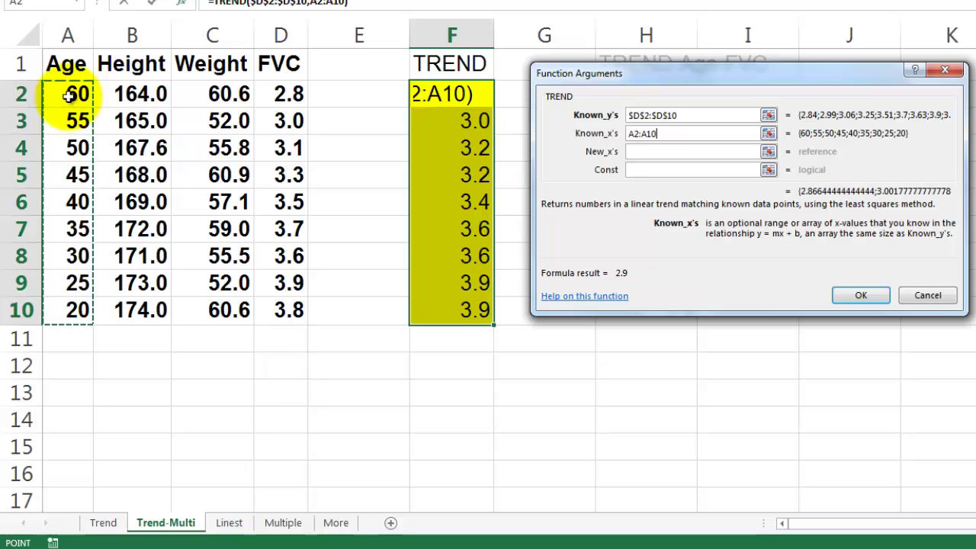
pyautogui.hotkey('shift', 'Right')
pyautogui.hotkey('shift', 'Right')
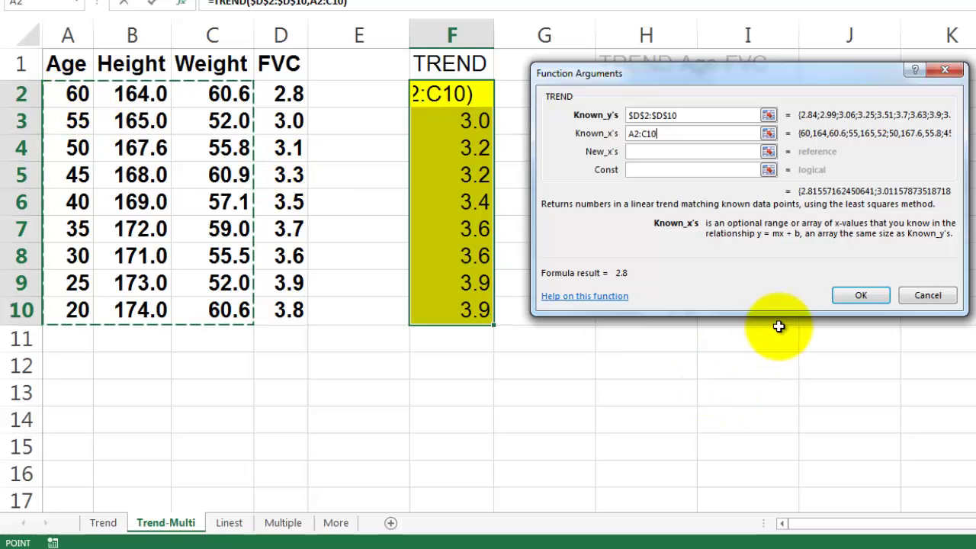
pyautogui.hotkey('ctrl', 'shift', 'Return')
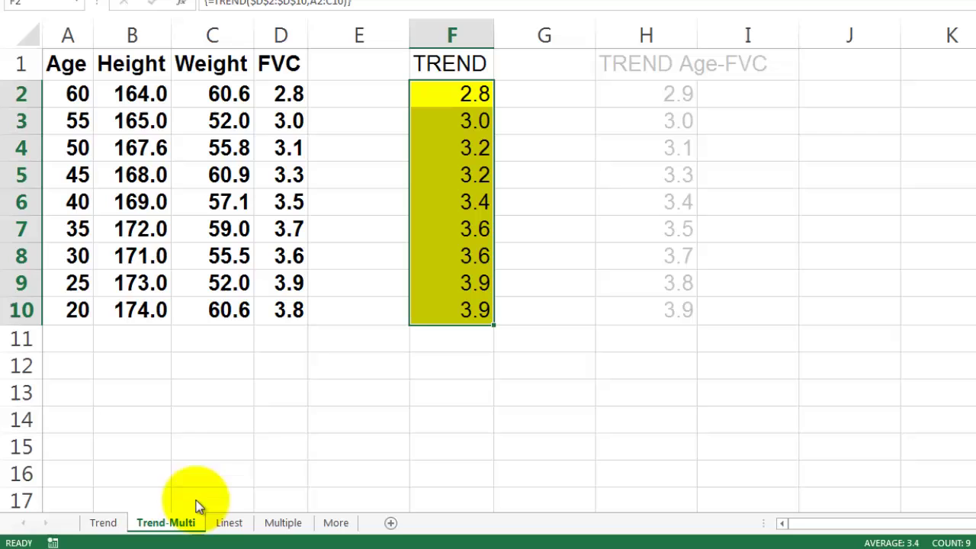
# Open the function arguments of the LINEST array formula in F13:I17 on the Linest sheet
pyautogui.click(231, 524)
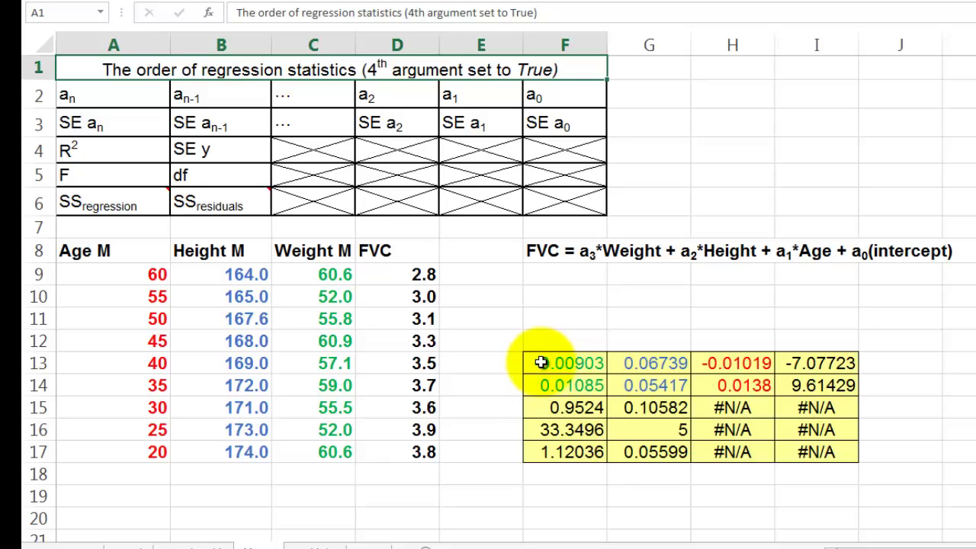
pyautogui.moveTo(540, 363); pyautogui.dragTo(807, 453)
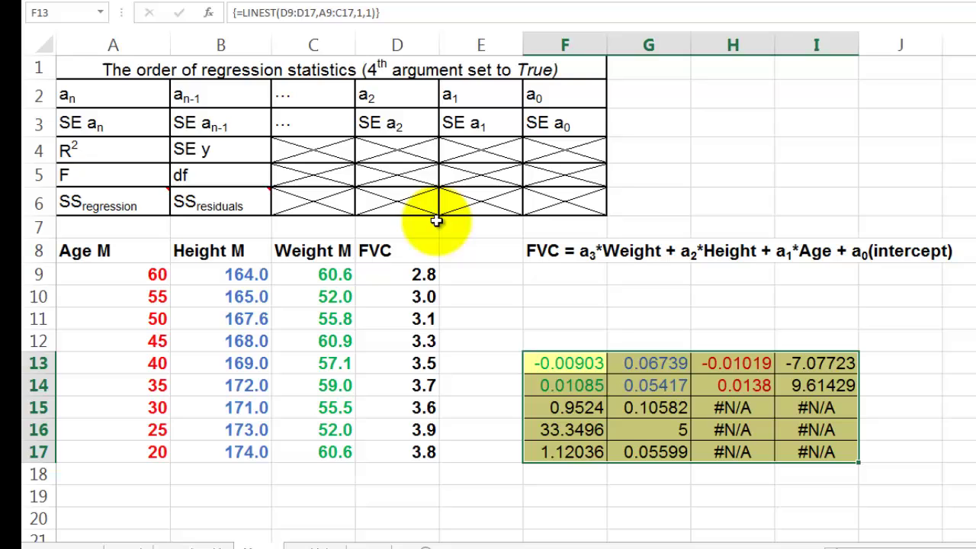
pyautogui.click(211, 16)
pyautogui.moveTo(727, 92); pyautogui.dragTo(680, 65)
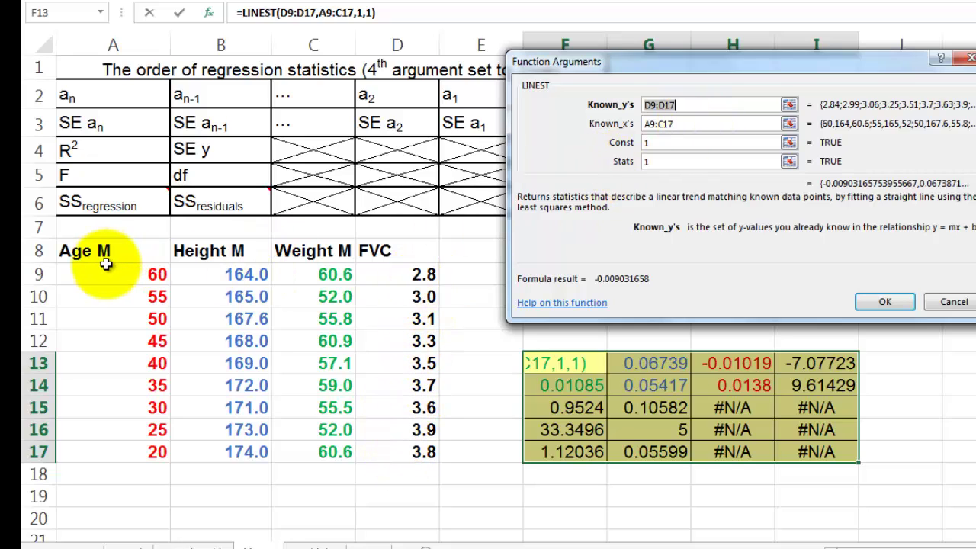
# Reselect the Age, Height and Weight data in A9:C17 as the known x's of the LINEST function
pyautogui.click(690, 125)
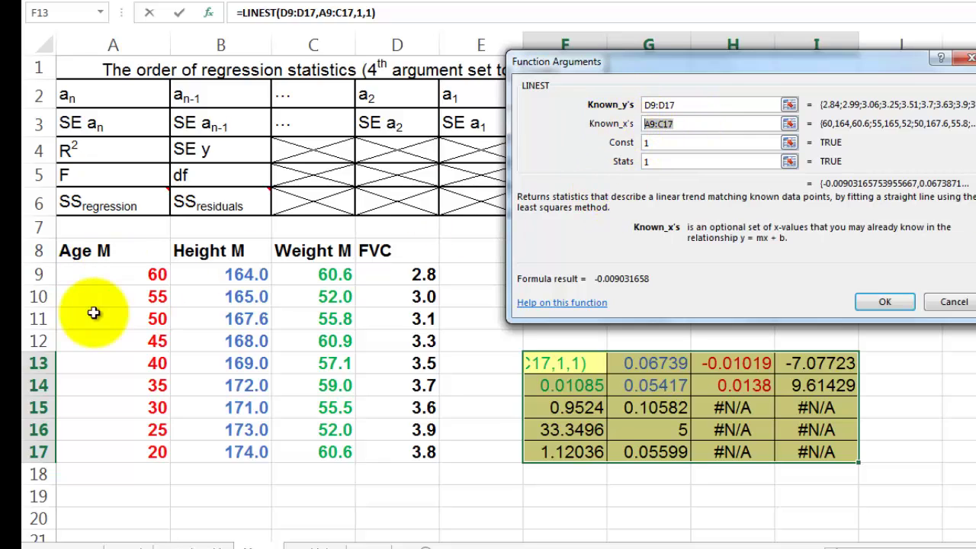
pyautogui.click(105, 284)
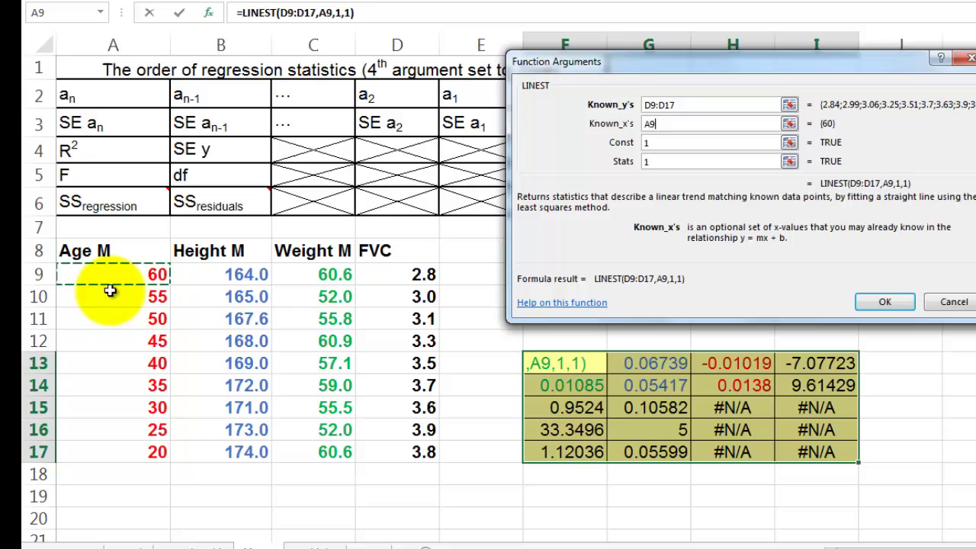
pyautogui.hotkey('ctrl', 'shift', 'Down')
pyautogui.hotkey('shift', 'Right')
pyautogui.hotkey('shift', 'Right')
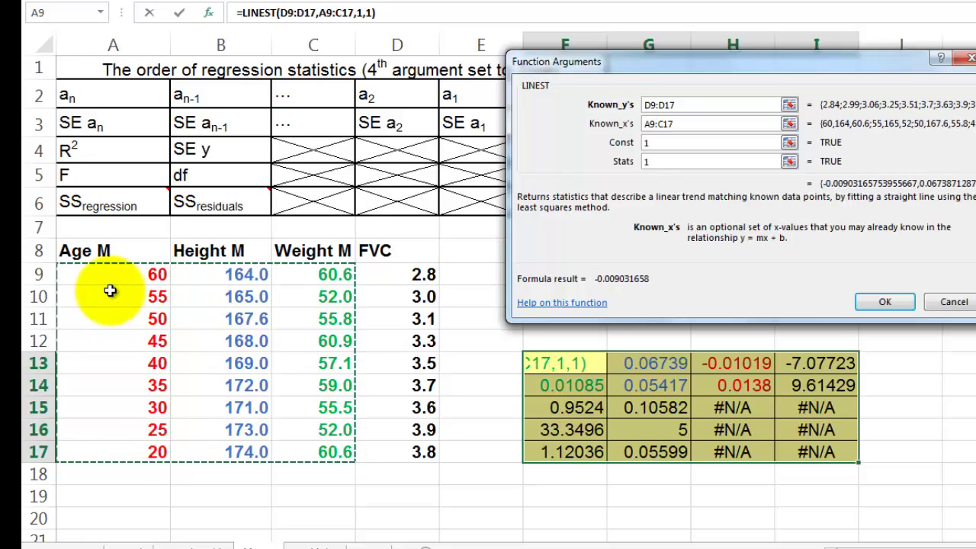
# Enter the LINEST formula as an array formula across F13:I17 with Const and Stats at 1
pyautogui.click(655, 145)
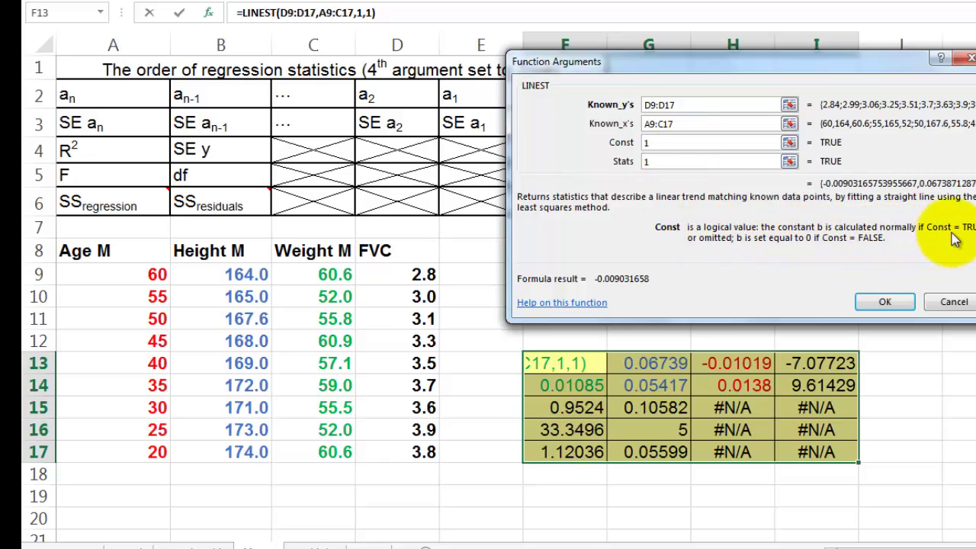
pyautogui.click(659, 161)
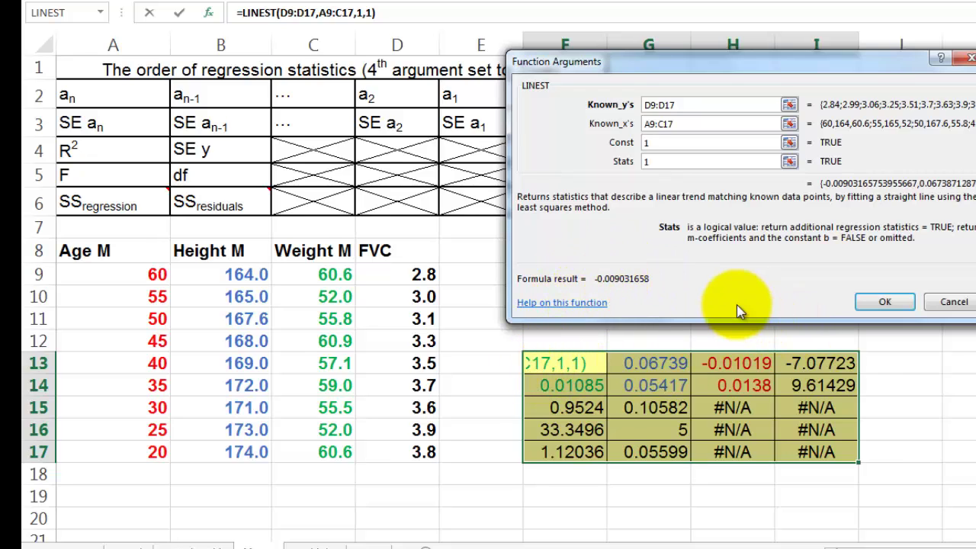
pyautogui.hotkey('ctrl', 'shift', 'Return')
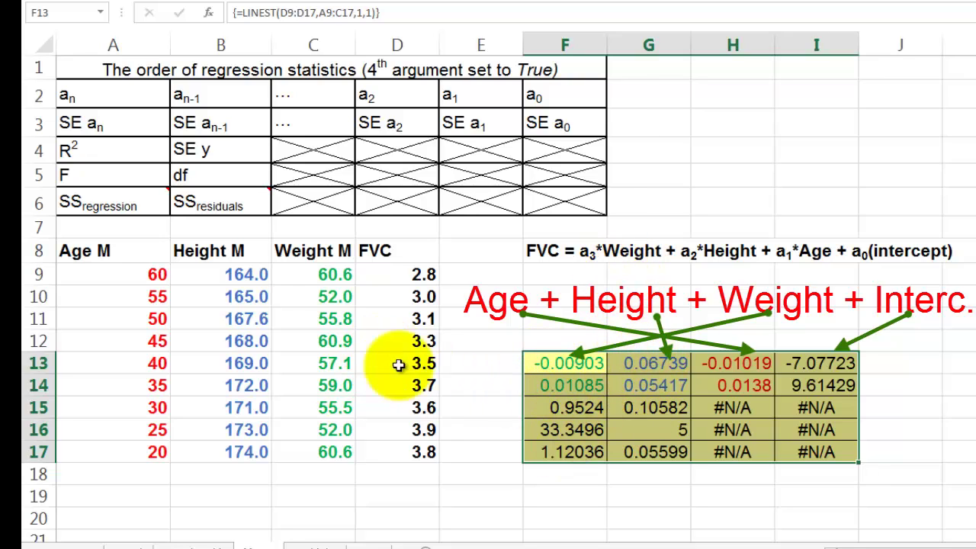
pyautogui.click(410, 275)
pyautogui.click(488, 270)
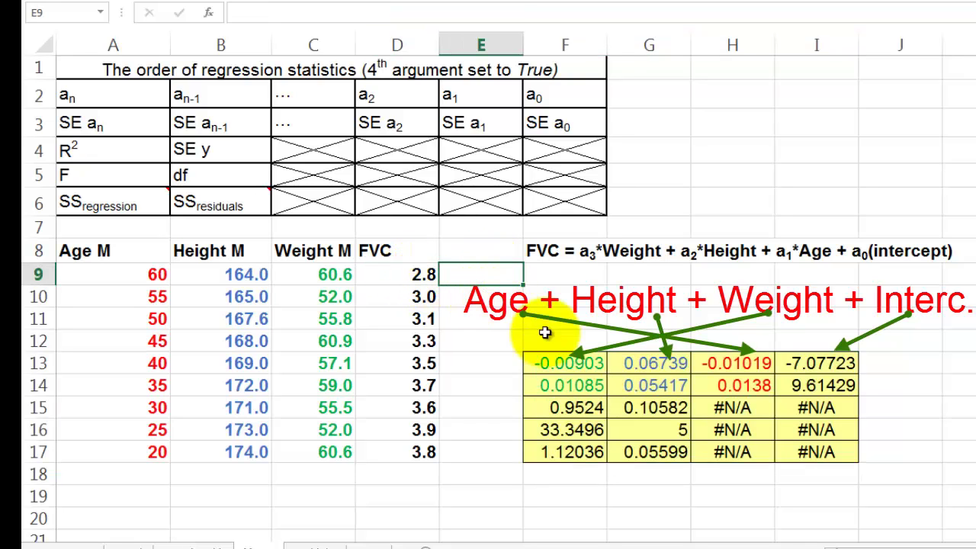
# On the Multiple sheet, review the CORREL function's two array arguments for the correlations in I2:L2
pyautogui.click(221, 500)
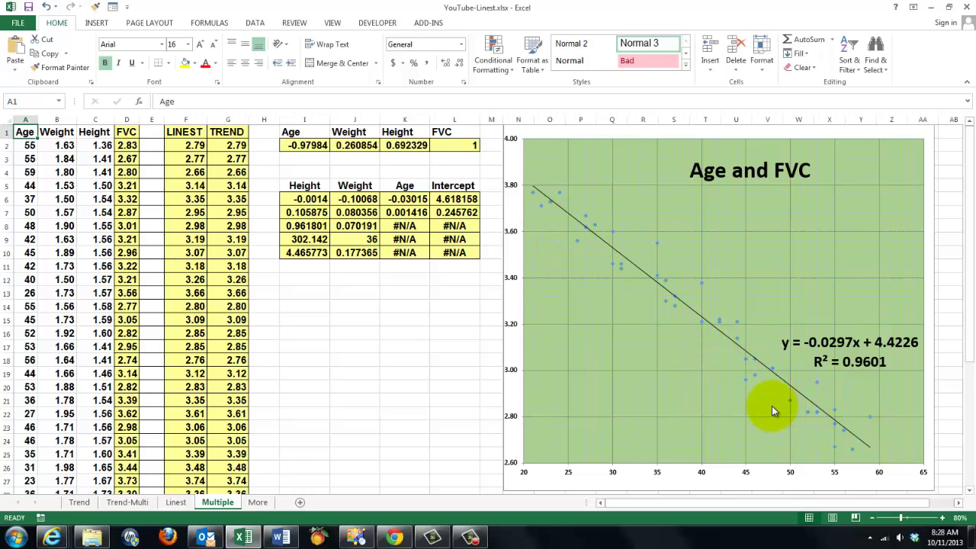
pyautogui.moveTo(289, 145); pyautogui.dragTo(457, 147)
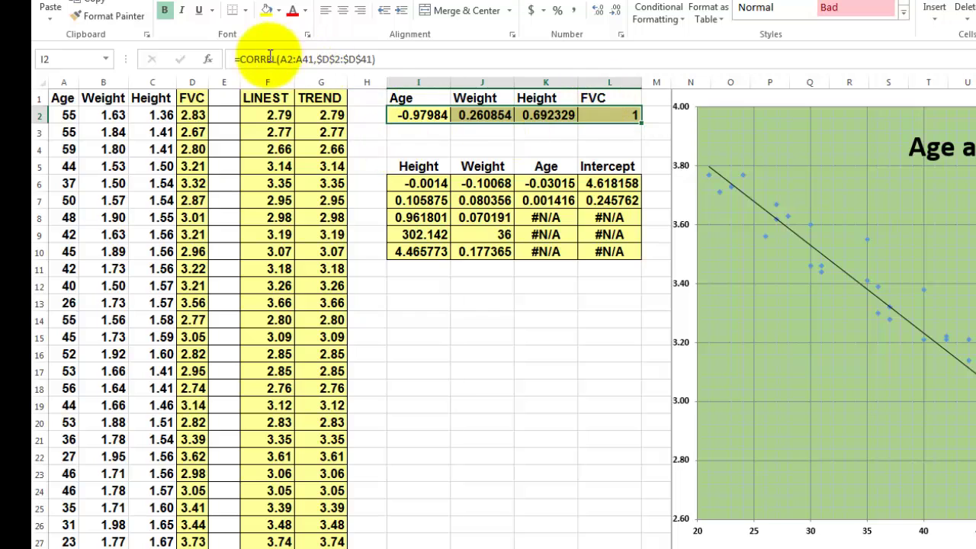
pyautogui.click(208, 58)
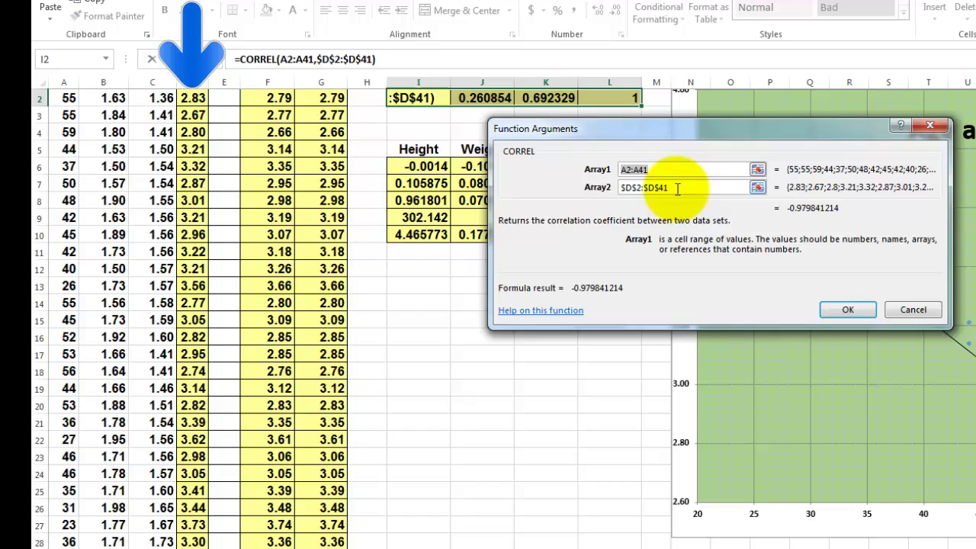
pyautogui.click(674, 186)
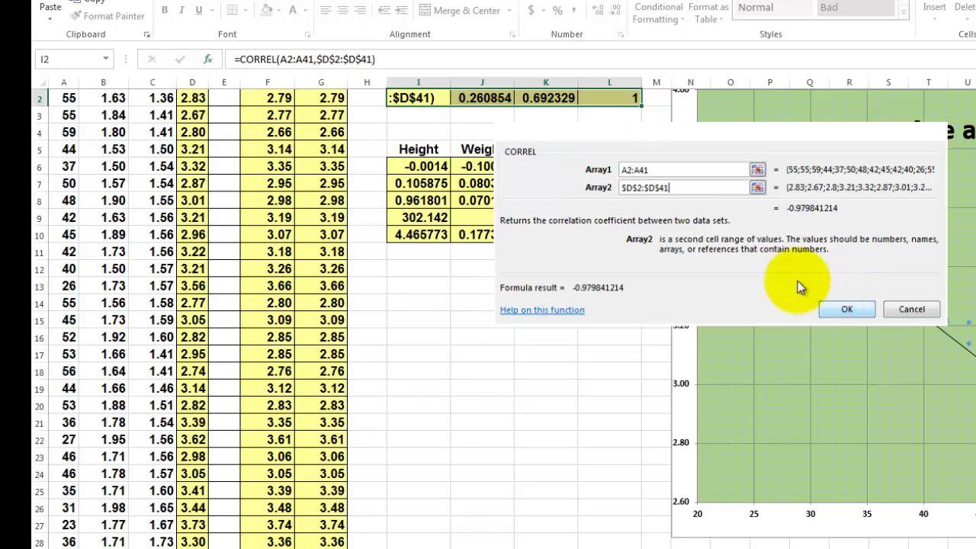
pyautogui.click(849, 310)
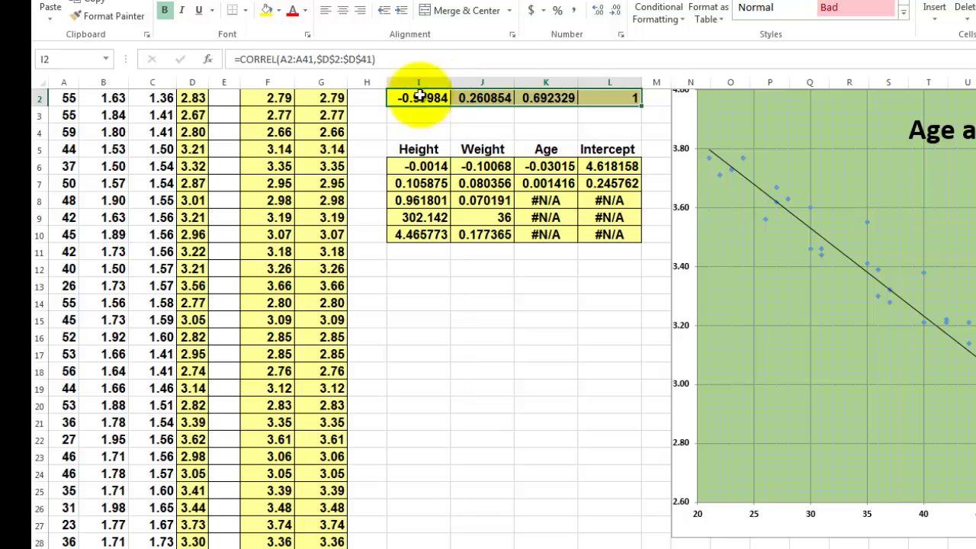
pyautogui.scroll(1, 442, 145)
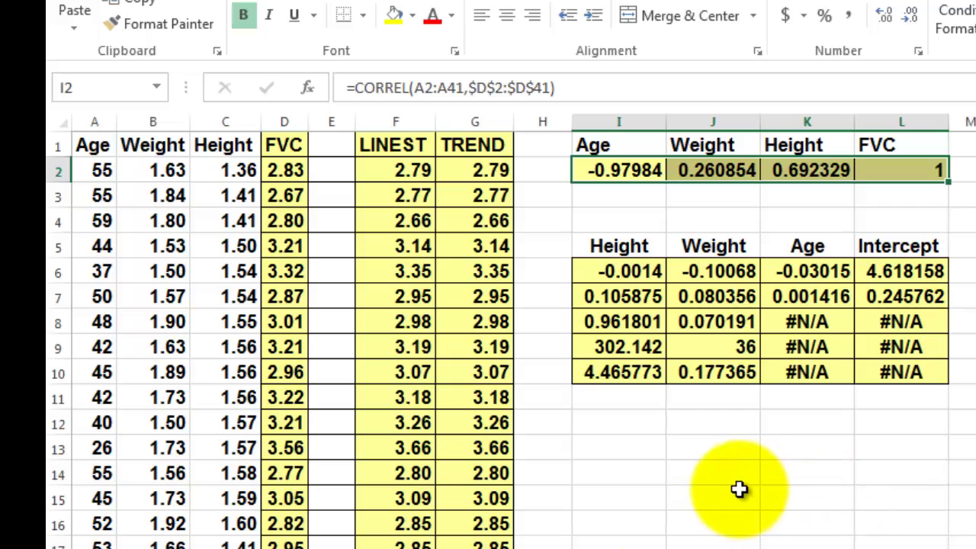
# Review the known y's and known x's arguments of the TREND array formula in G2
pyautogui.click(463, 169)
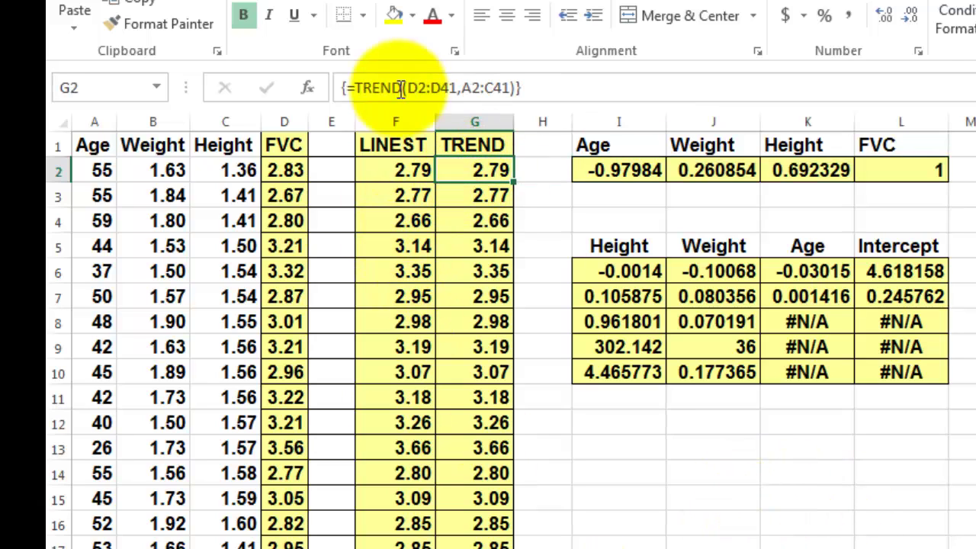
pyautogui.click(312, 88)
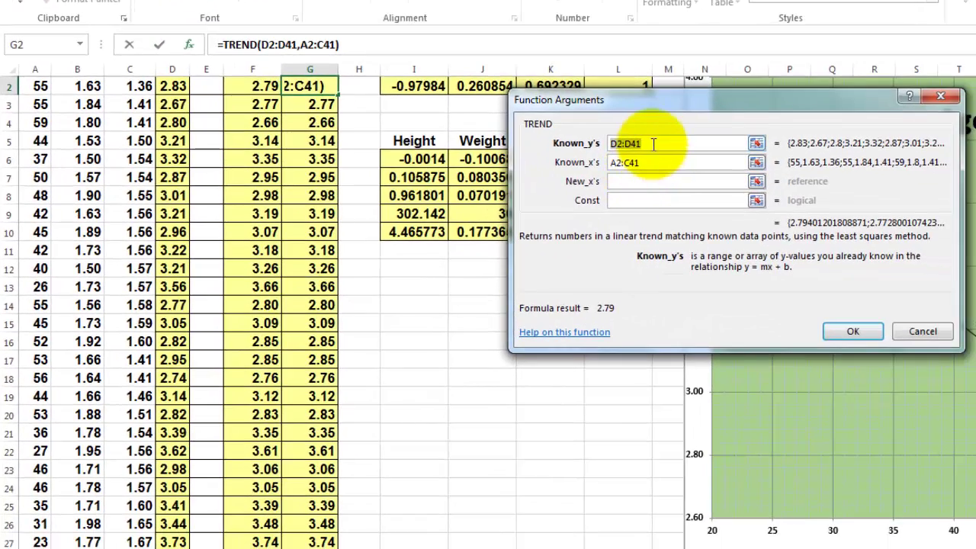
pyautogui.click(654, 144)
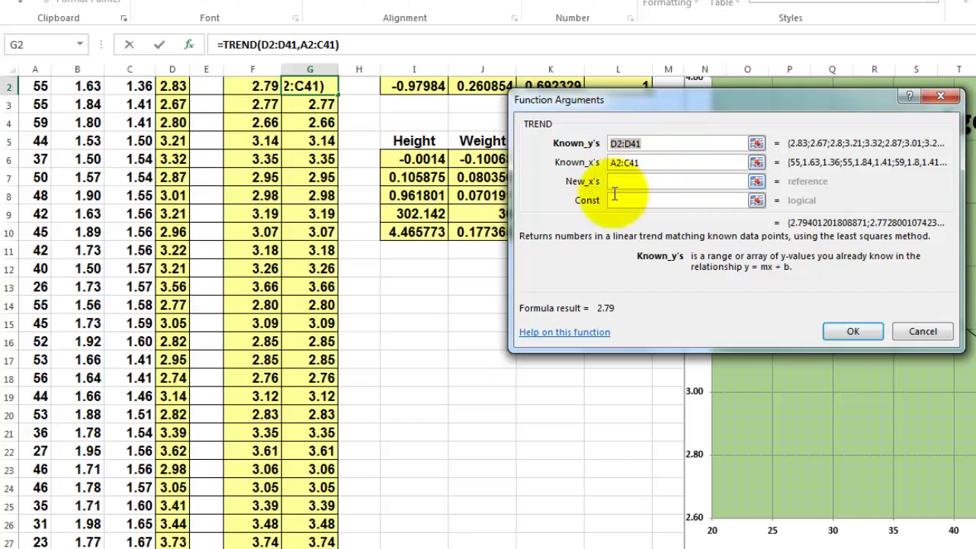
pyautogui.click(915, 334)
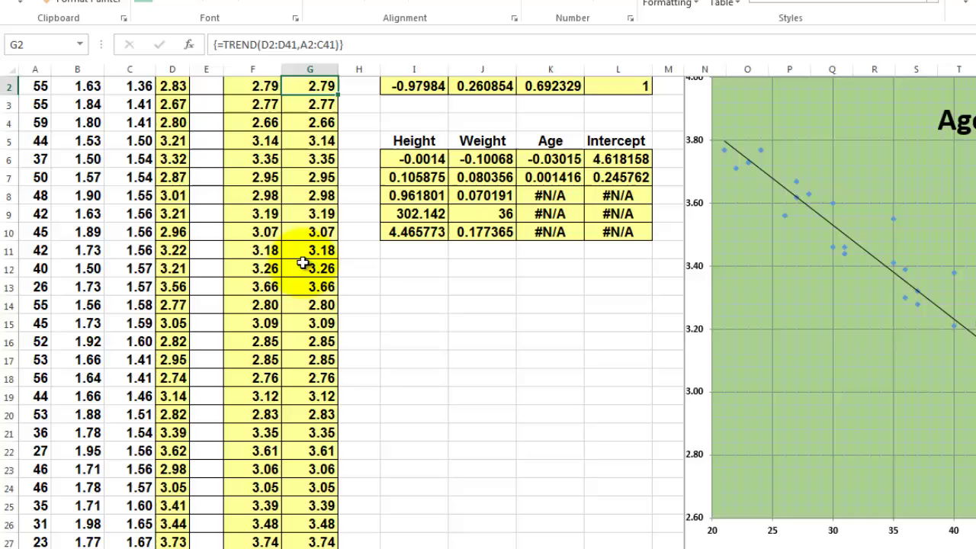
# Review the arguments of the LINEST array formula in I6:L10, including its Stats setting
pyautogui.scroll(1, 305, 259)
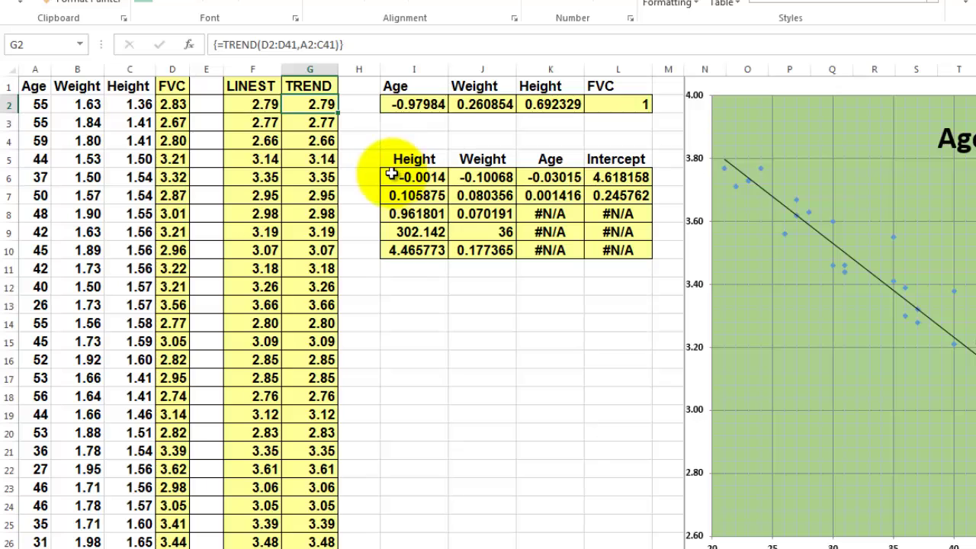
pyautogui.moveTo(391, 173)
pyautogui.mouseDown()
pyautogui.moveTo(431, 221)
pyautogui.moveTo(496, 243)
pyautogui.moveTo(603, 246)
pyautogui.mouseUp()
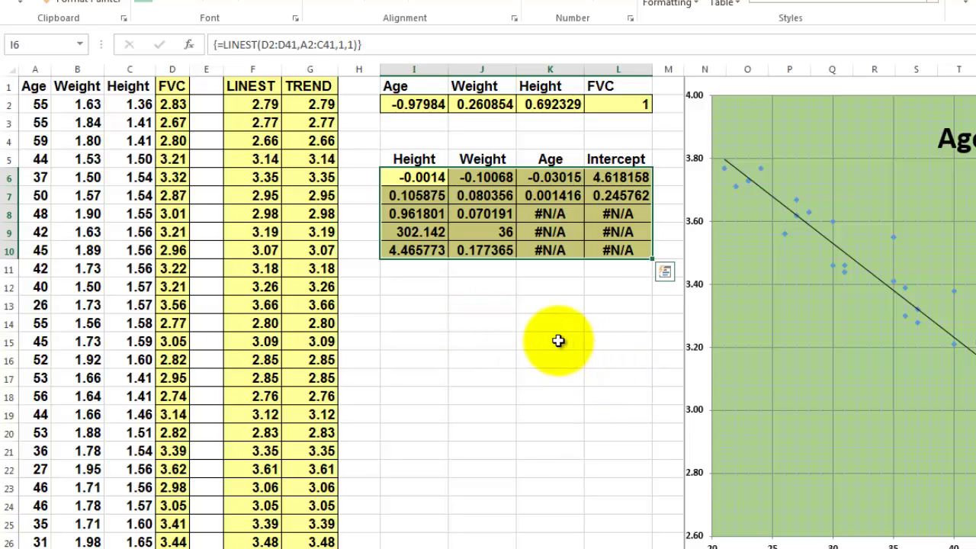
pyautogui.click(193, 47)
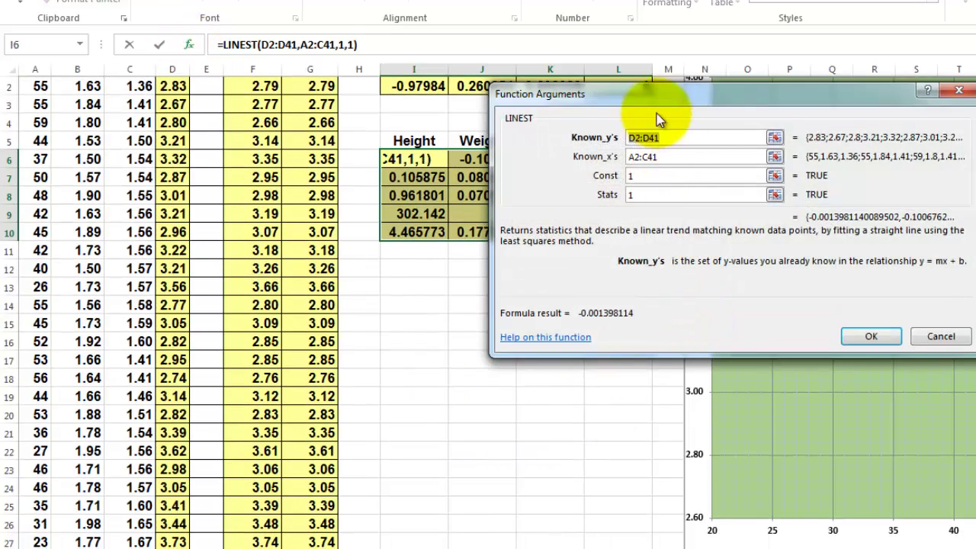
pyautogui.moveTo(660, 93); pyautogui.dragTo(582, 161)
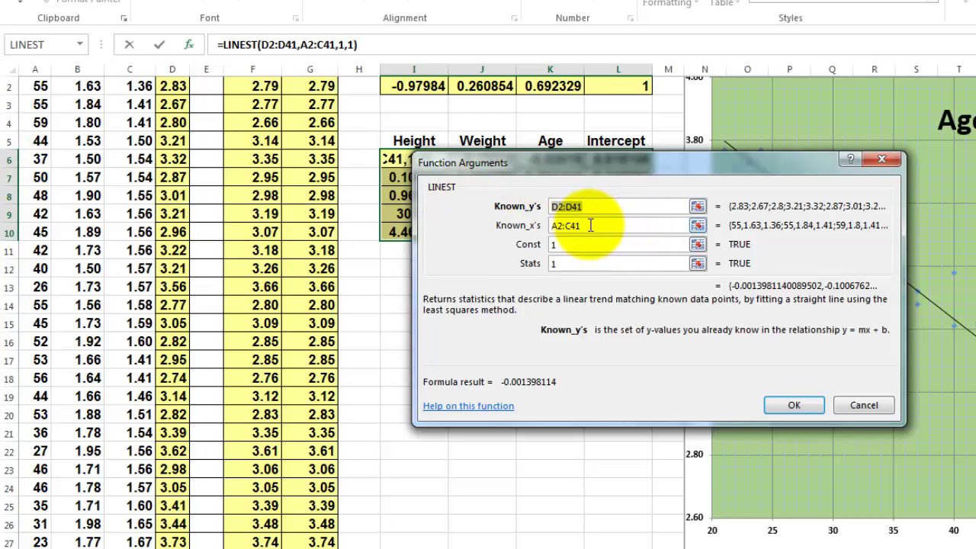
pyautogui.click(565, 264)
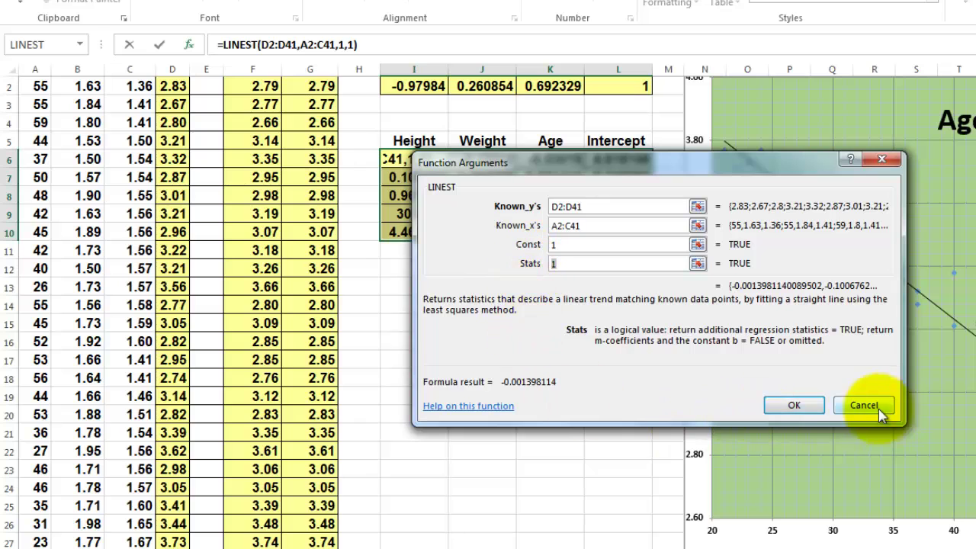
pyautogui.hotkey('ctrl', 'shift', 'Return')
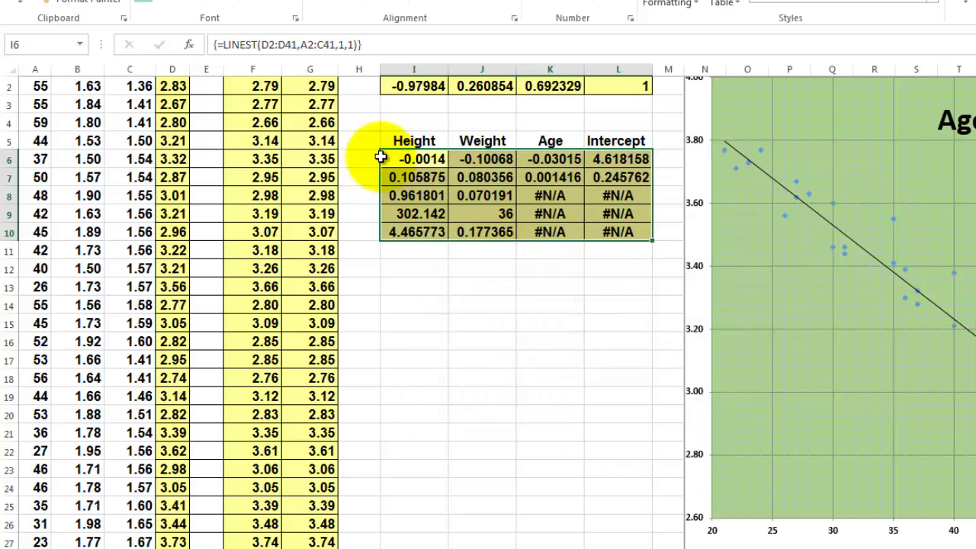
# Inspect the prediction formula in F2 and the R-squared statistic in I8, and open the More sheet
pyautogui.scroll(1, 434, 267)
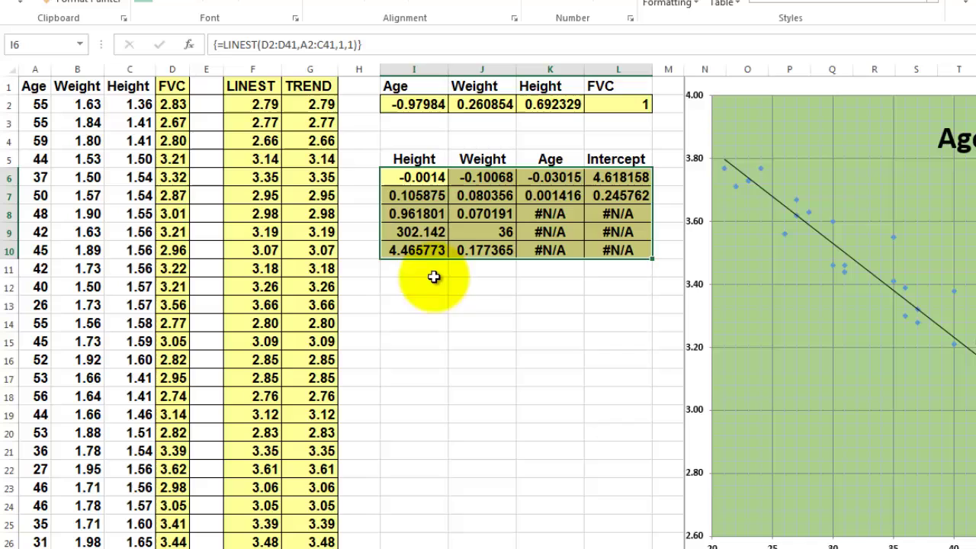
pyautogui.click(238, 104)
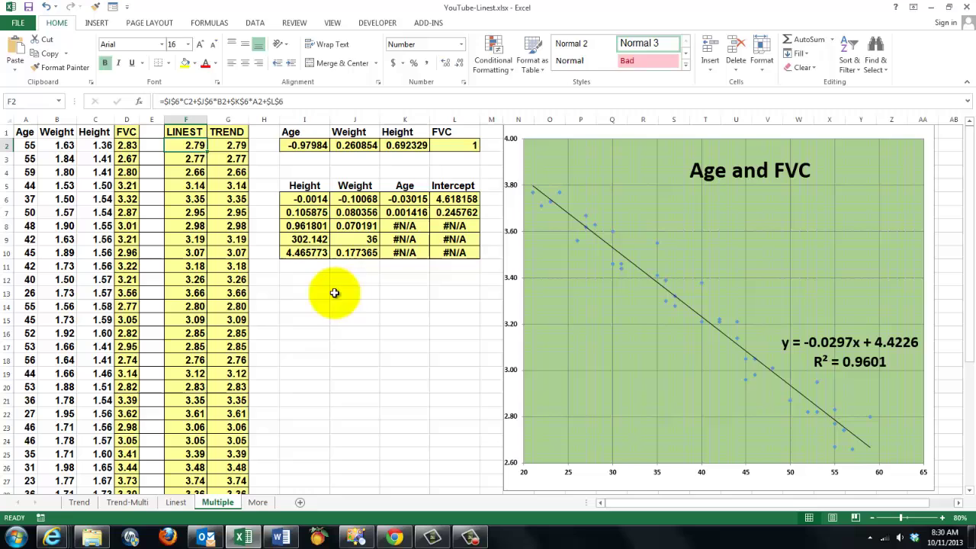
pyautogui.click(304, 227)
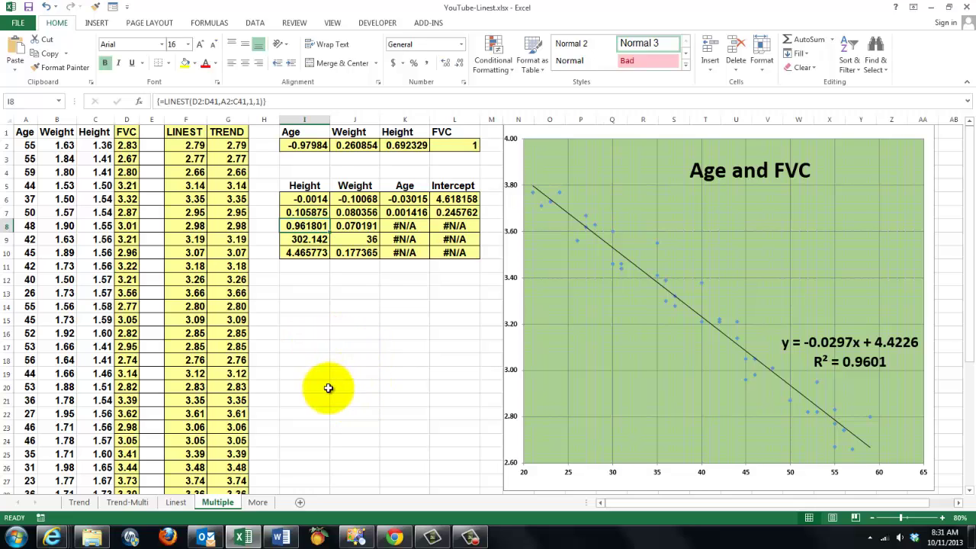
pyautogui.click(259, 502)
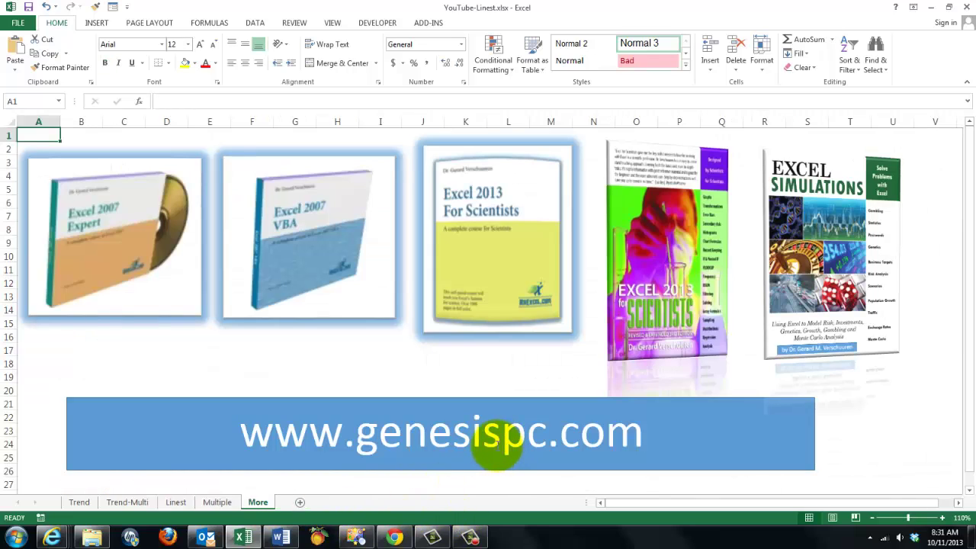